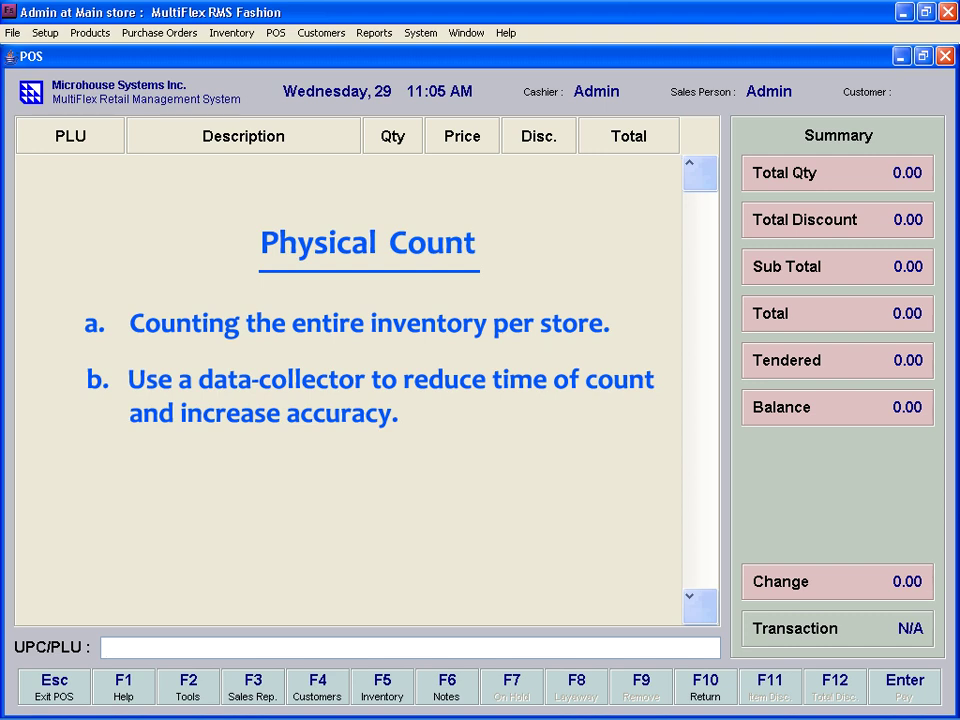
Open the Physical Counts list and create a new physical count, accepting the suggestion about marking non-active items
{"action": "left_click", "coordinate": [232, 34]}
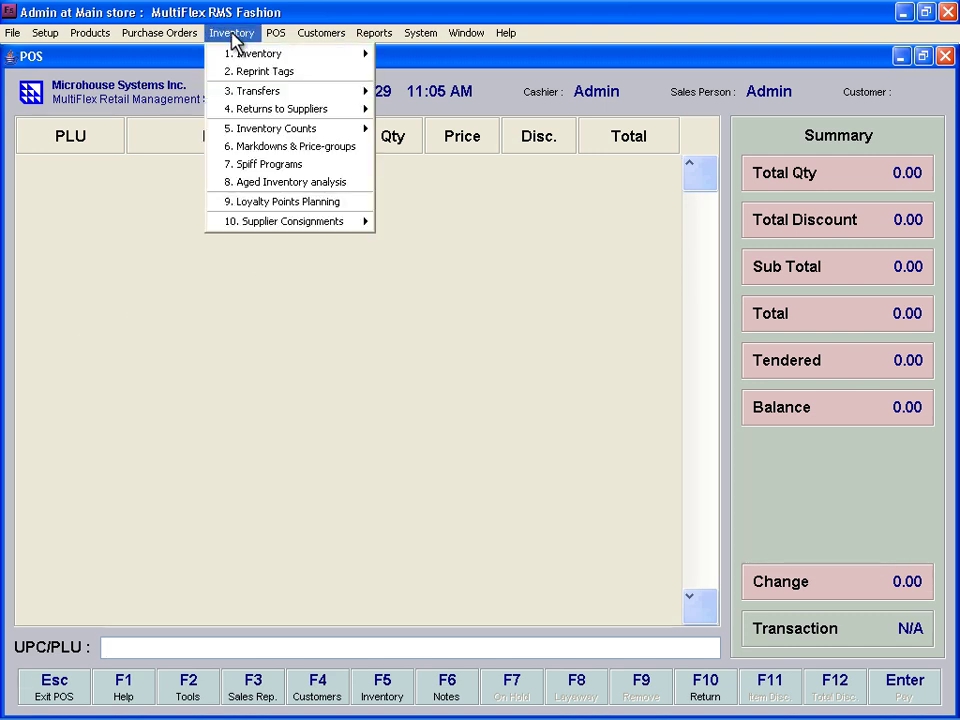
{"action": "mouse_move", "coordinate": [240, 130]}
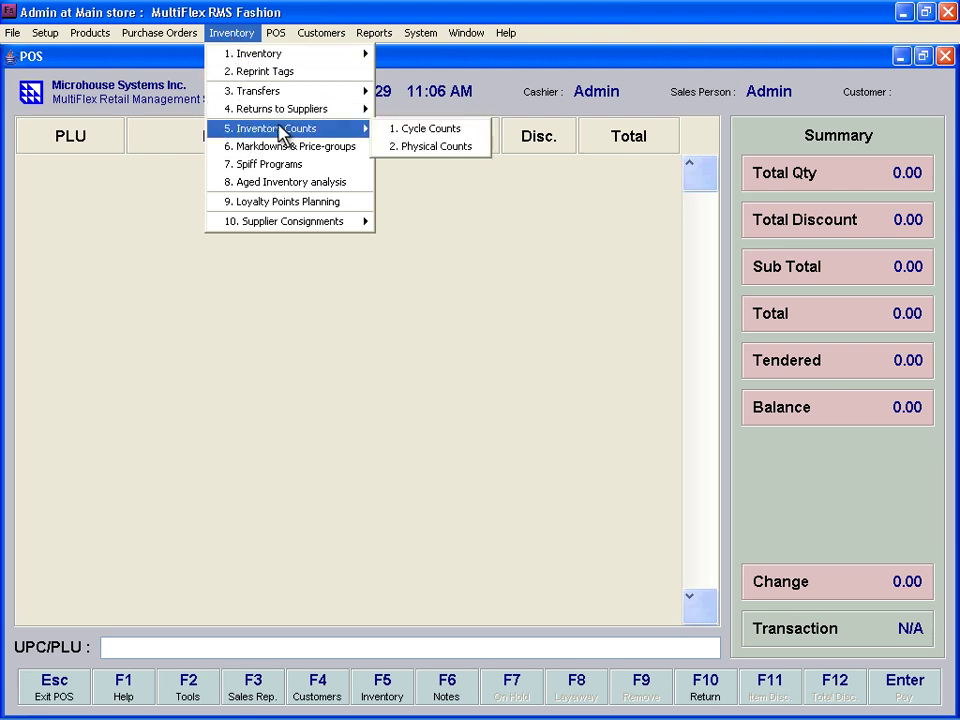
{"action": "left_click", "coordinate": [396, 152]}
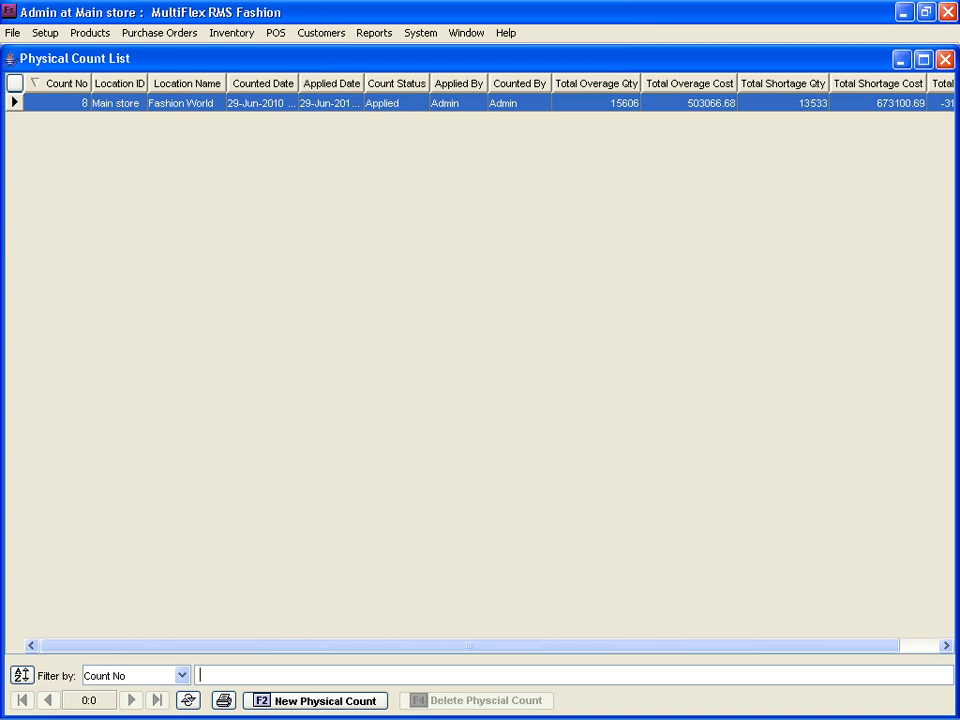
{"action": "left_click", "coordinate": [292, 704]}
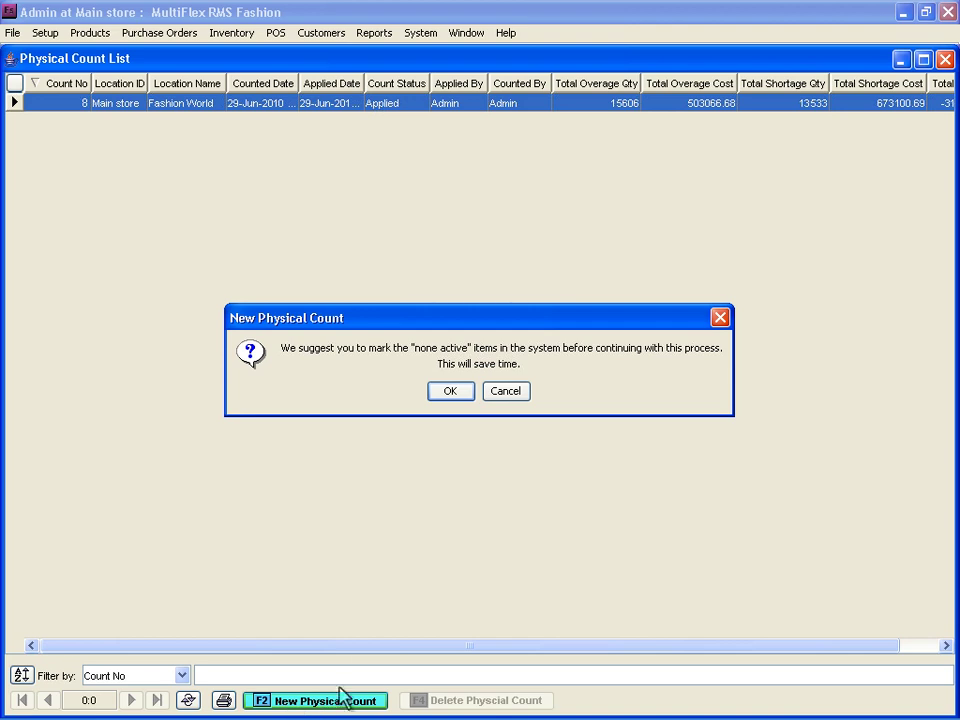
{"action": "left_click", "coordinate": [438, 397]}
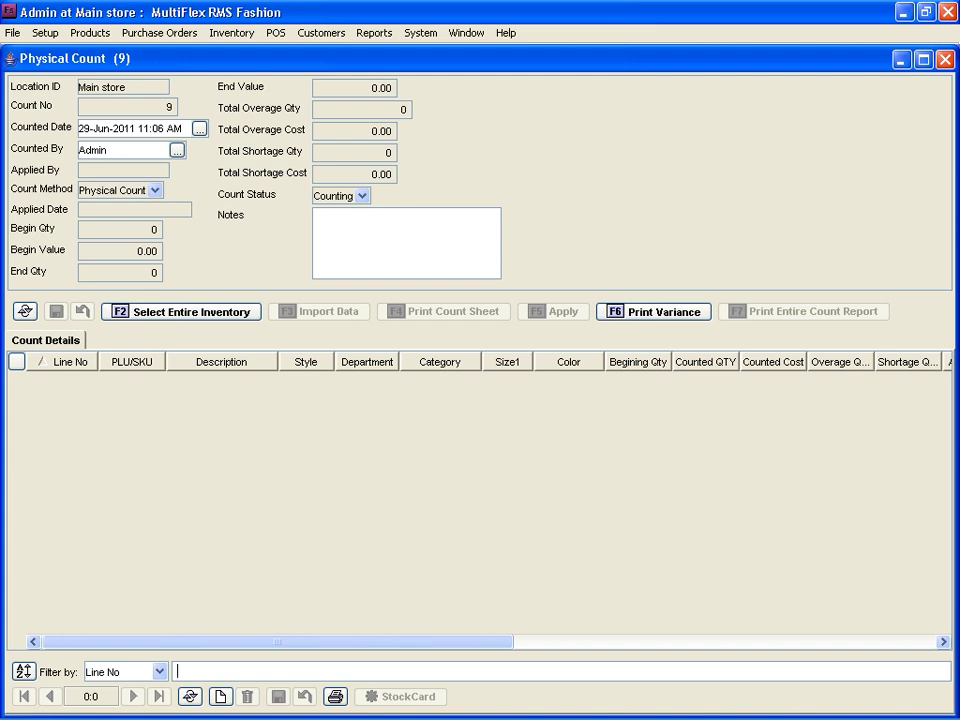
Save the note "Physical Count Year End." on the count and load the location's entire inventory into it
{"action": "left_click", "coordinate": [420, 255]}
{"action": "type", "text": "Physical Count Year End."}
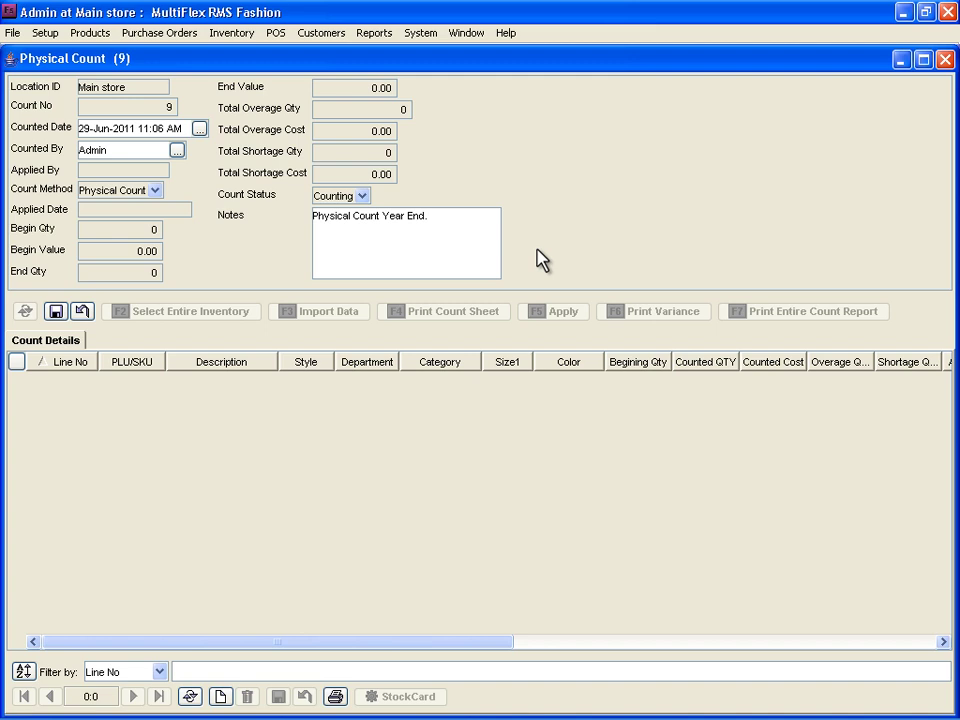
{"action": "left_click", "coordinate": [56, 311]}
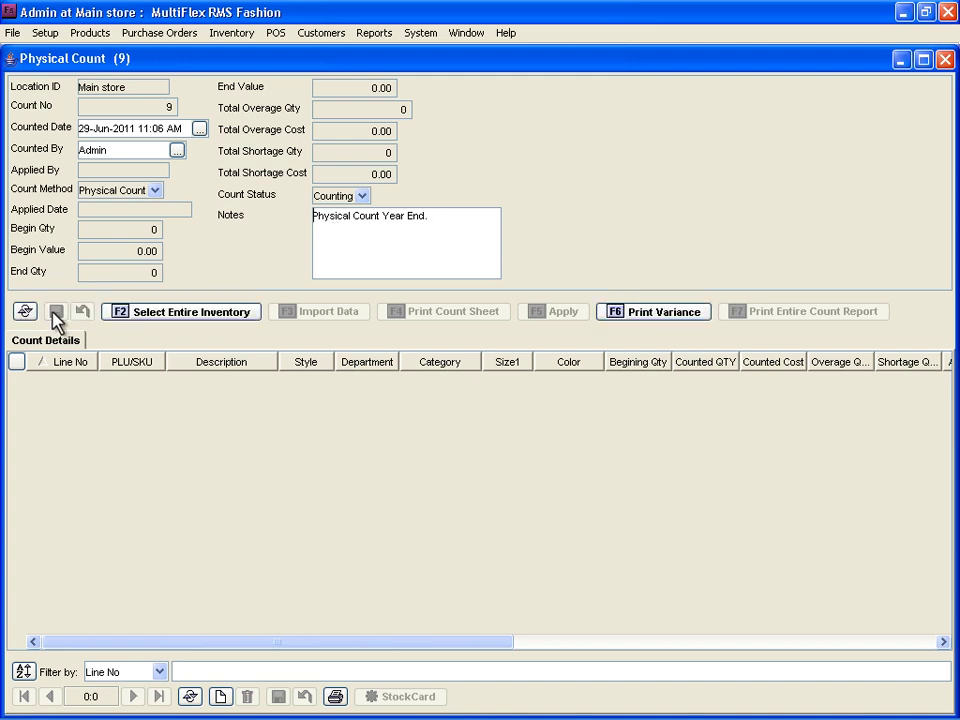
{"action": "left_click", "coordinate": [157, 318]}
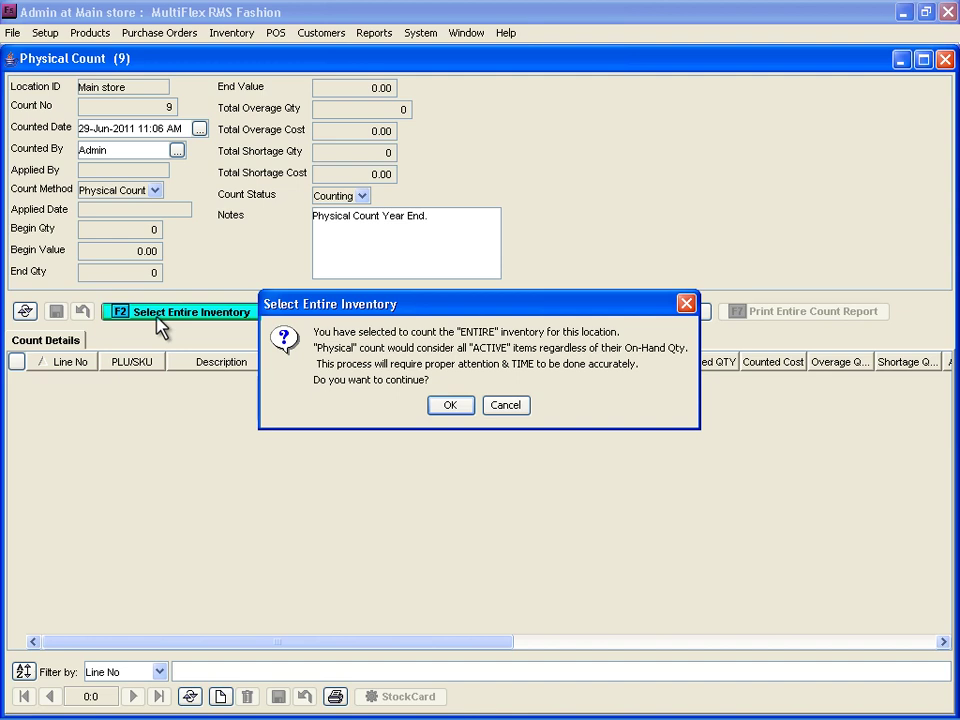
{"action": "left_click", "coordinate": [448, 407]}
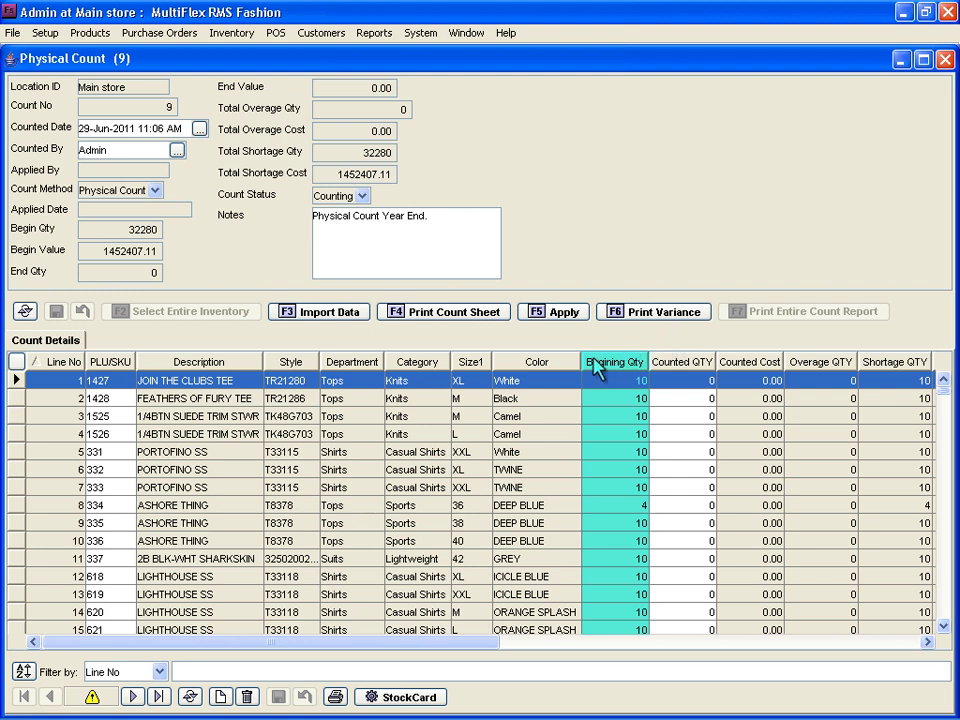
Import the collected count data from plu.txt on the Desktop, verify it and confirm the import
{"action": "left_click", "coordinate": [358, 322]}
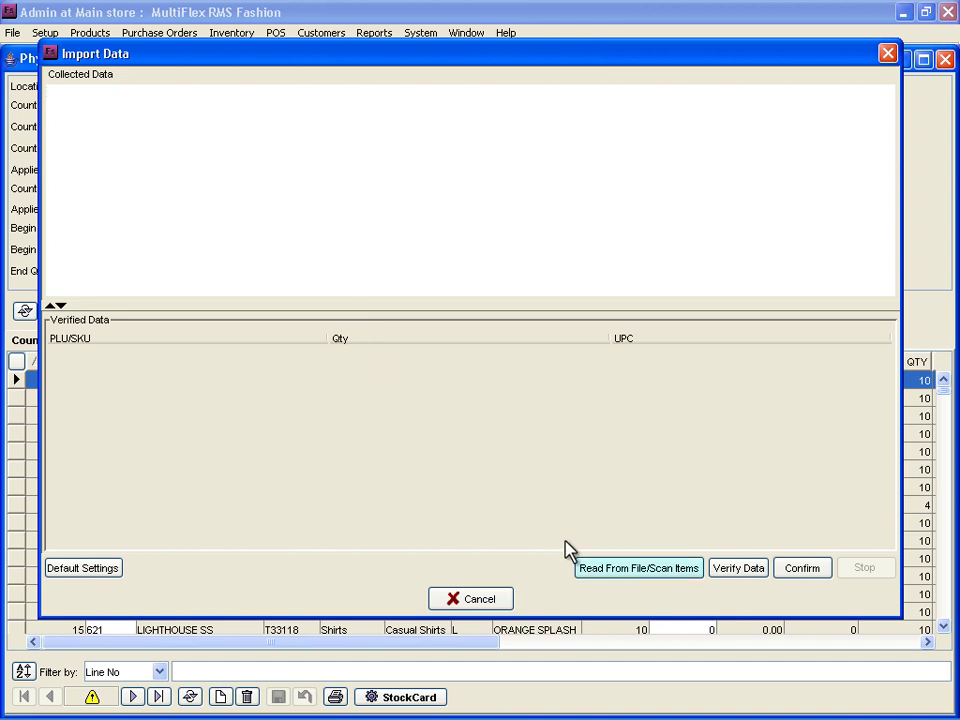
{"action": "left_click", "coordinate": [597, 570]}
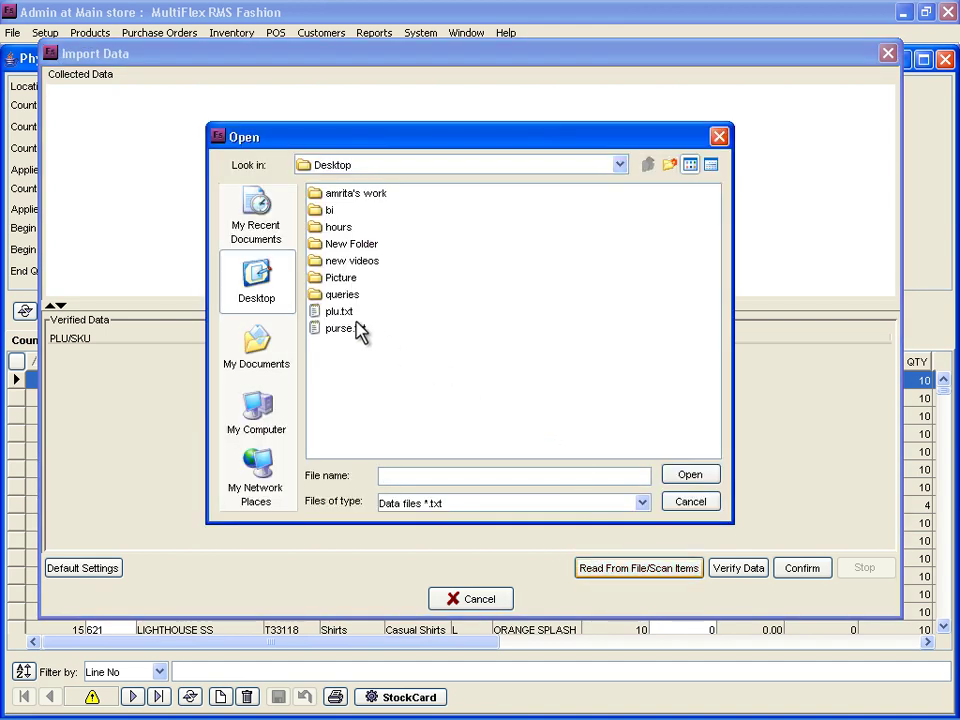
{"action": "left_click", "coordinate": [341, 312]}
{"action": "left_click", "coordinate": [690, 477]}
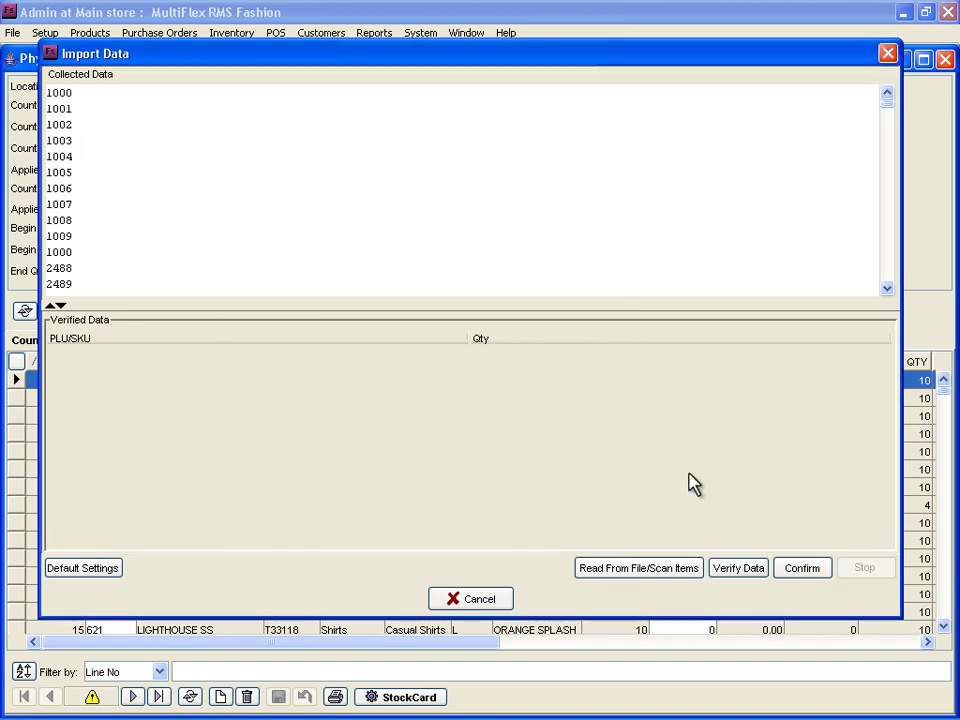
{"action": "left_click", "coordinate": [724, 572]}
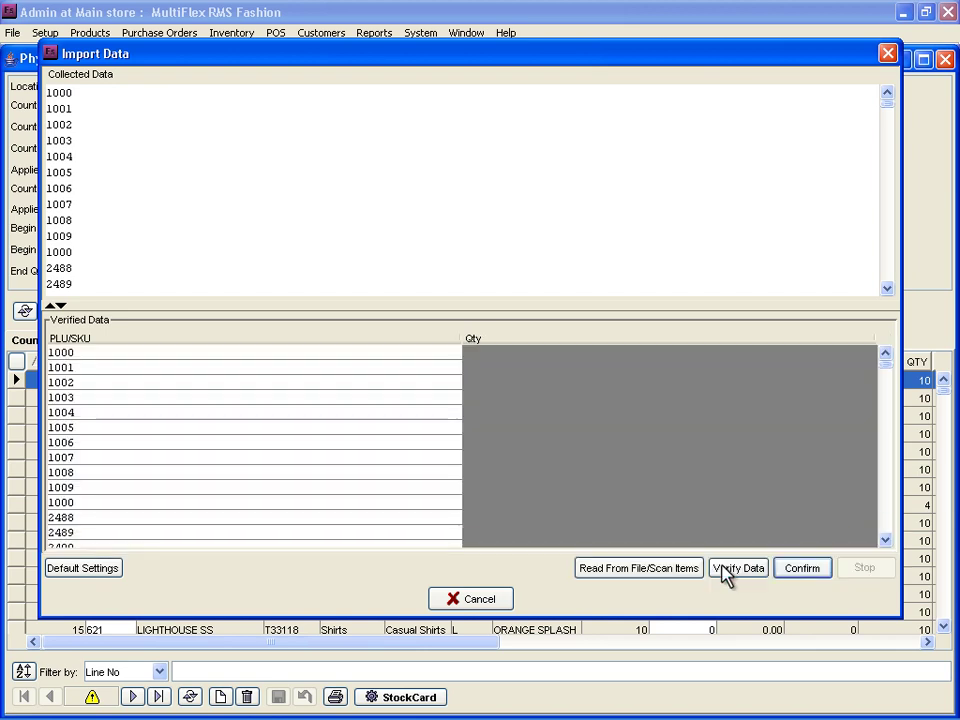
{"action": "left_click", "coordinate": [794, 574]}
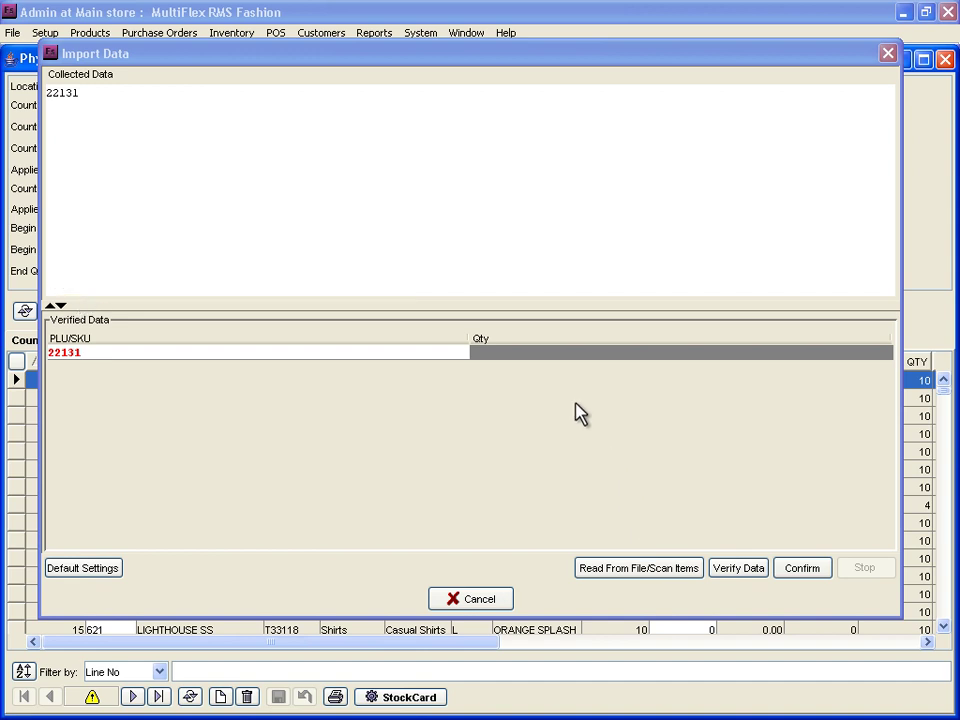
Delete the unrecognized PLU 22131 from the collected data and confirm the import
{"action": "double_click", "coordinate": [86, 94]}
{"action": "key", "text": "Delete"}
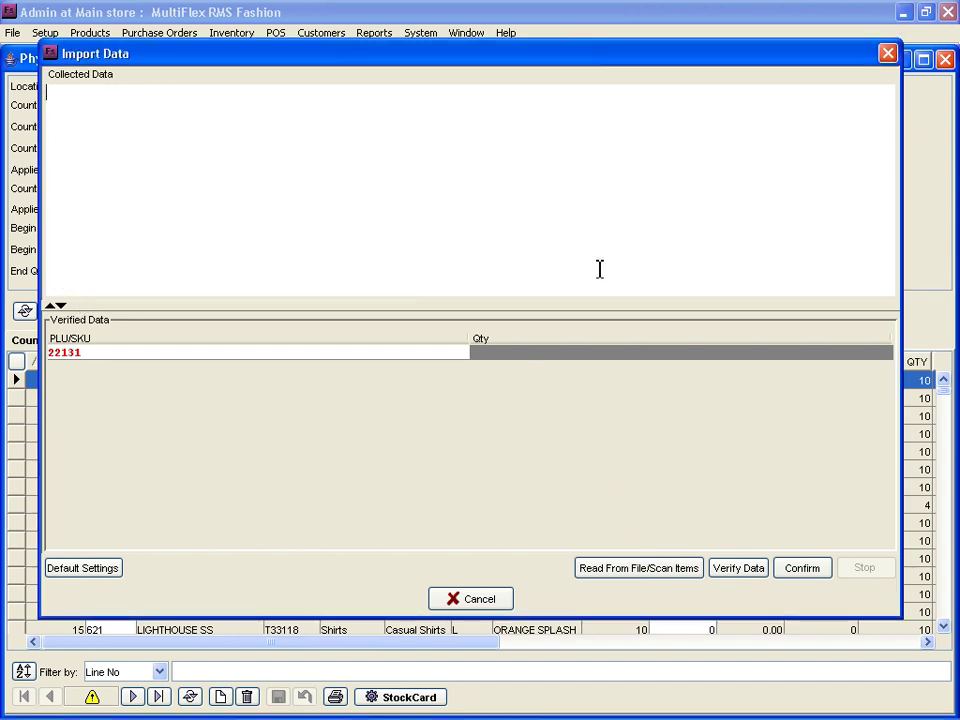
{"action": "left_click", "coordinate": [800, 569]}
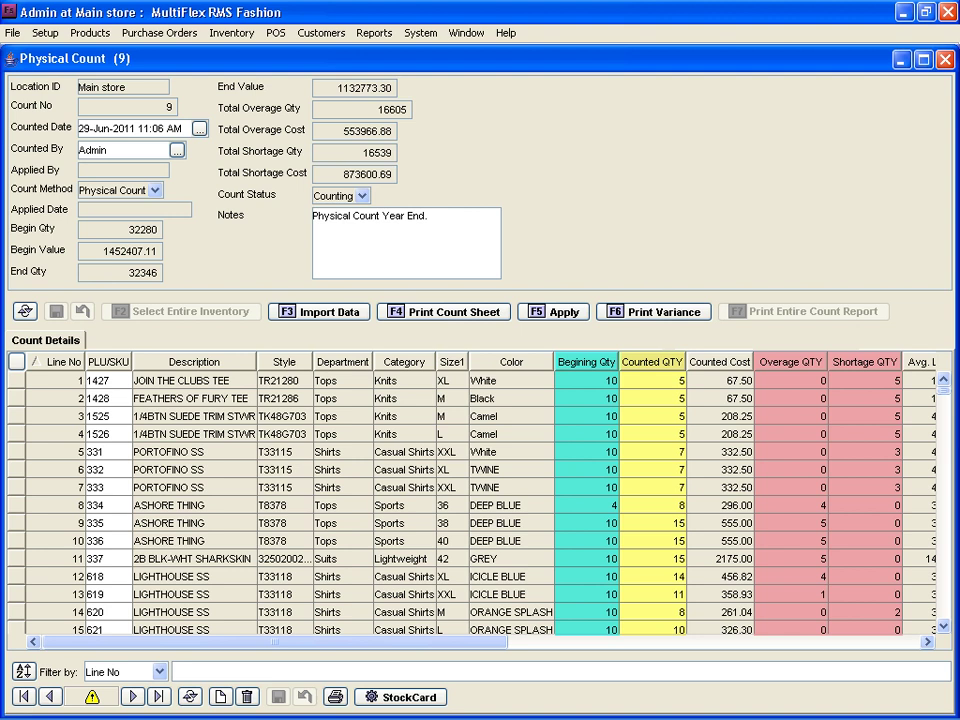
Preview the count's variance report, review its first page and the totals on its last page, and close it
{"action": "left_click", "coordinate": [658, 314]}
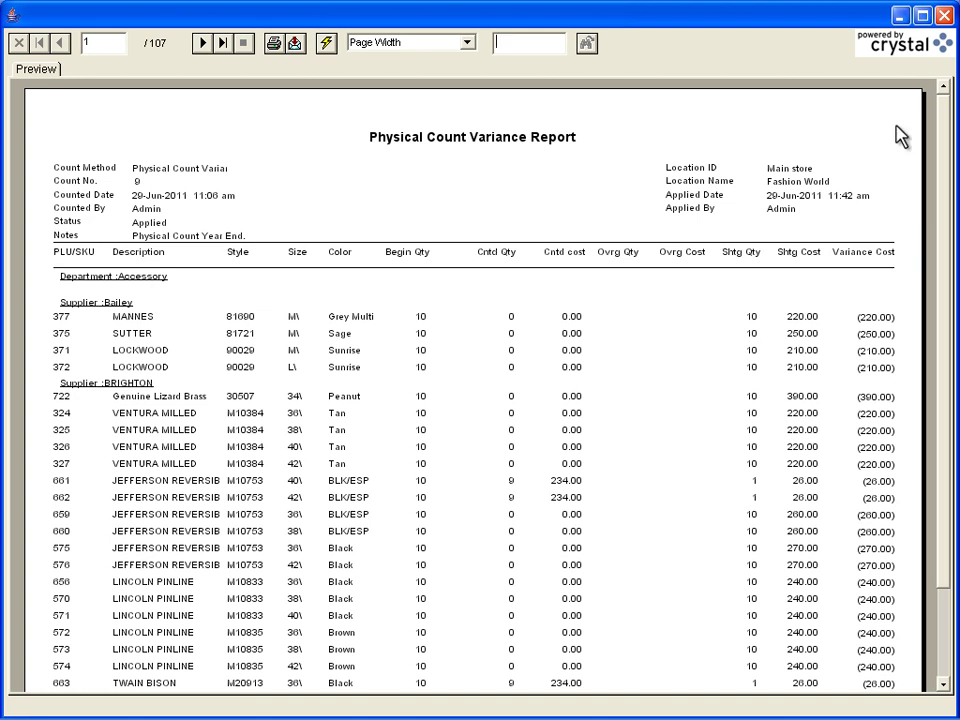
{"action": "left_click_drag", "start_coordinate": [943, 130], "coordinate": [950, 172]}
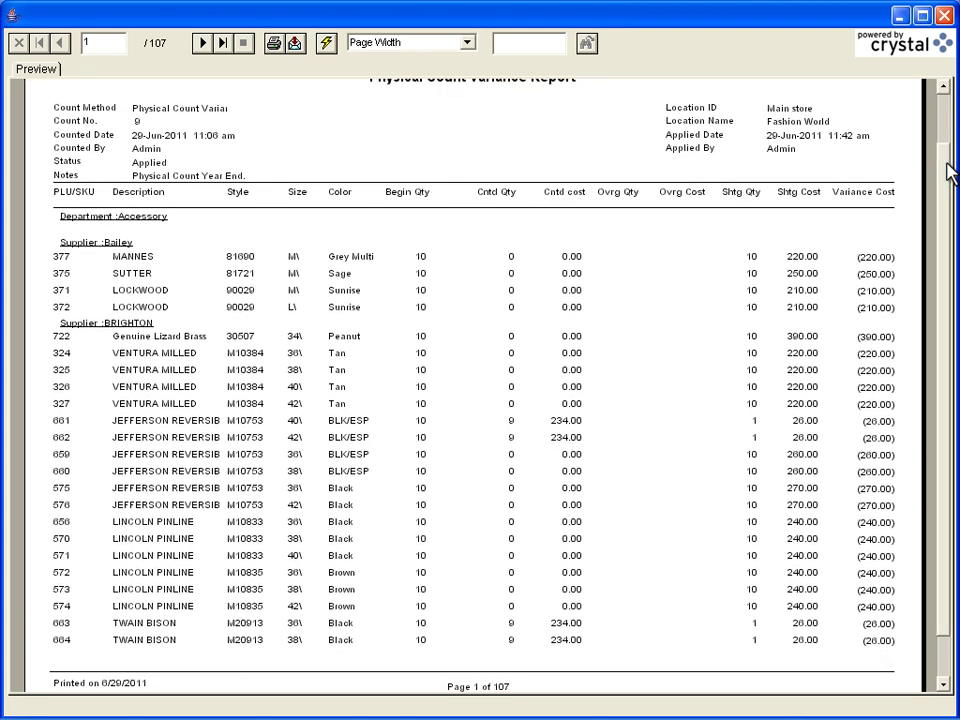
{"action": "left_click_drag", "start_coordinate": [950, 172], "coordinate": [953, 120]}
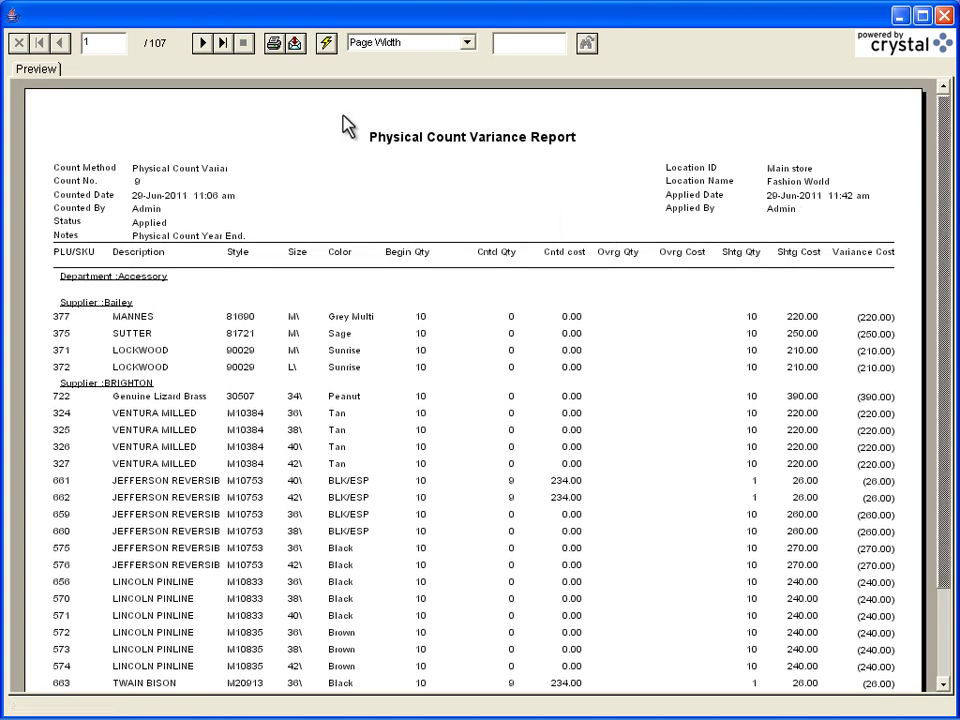
{"action": "left_click", "coordinate": [226, 48]}
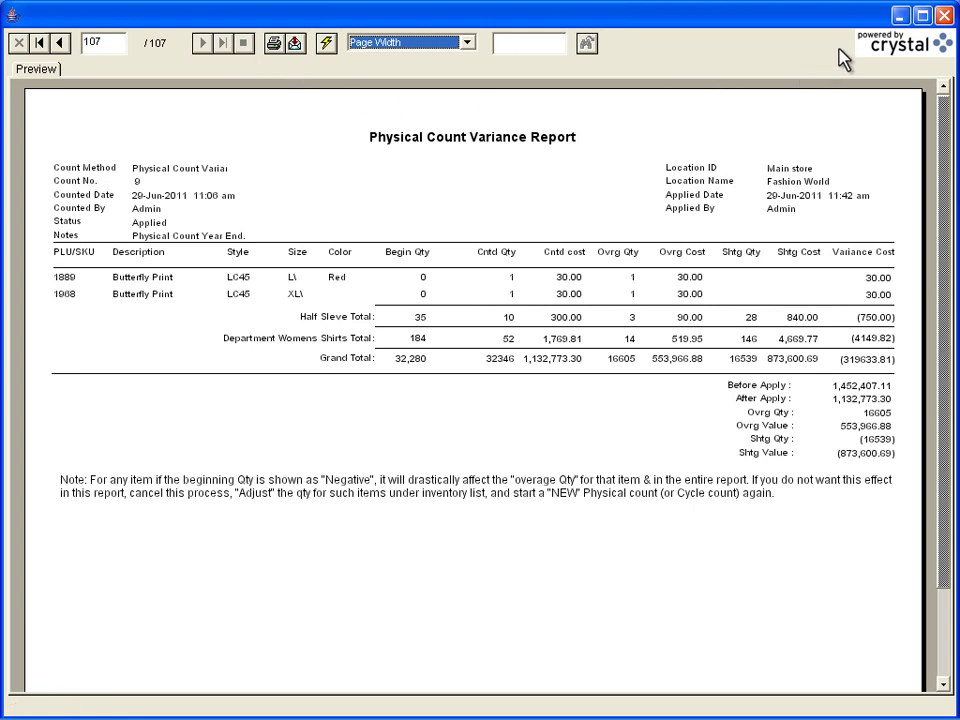
{"action": "left_click", "coordinate": [943, 15]}
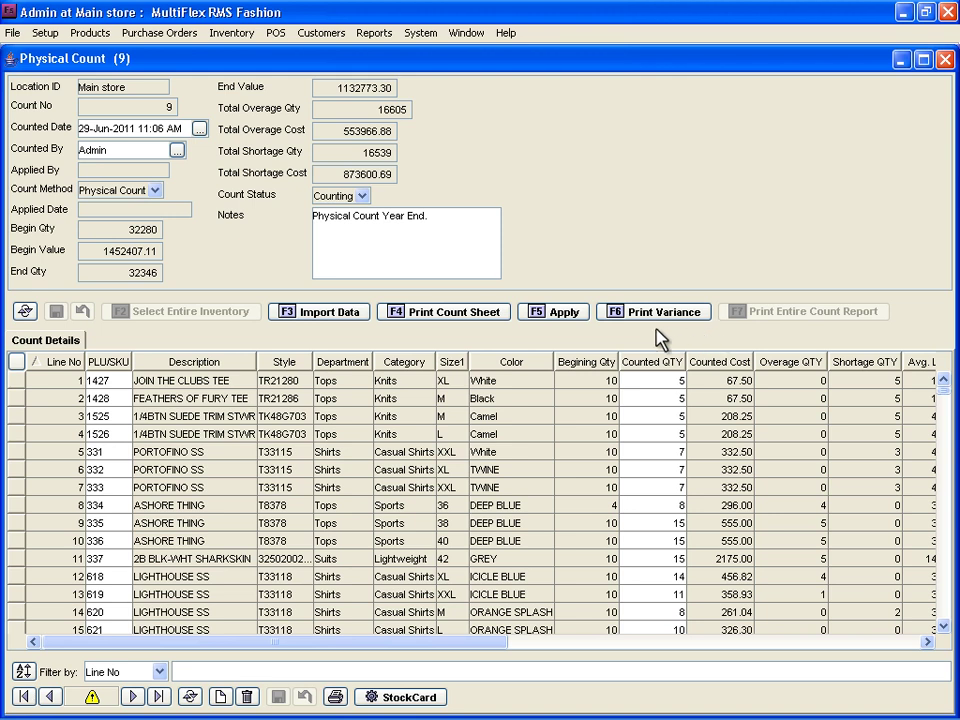
Apply the physical count to the inventory, agreeing to set uncounted items to zero quantity
{"action": "left_click", "coordinate": [562, 312]}
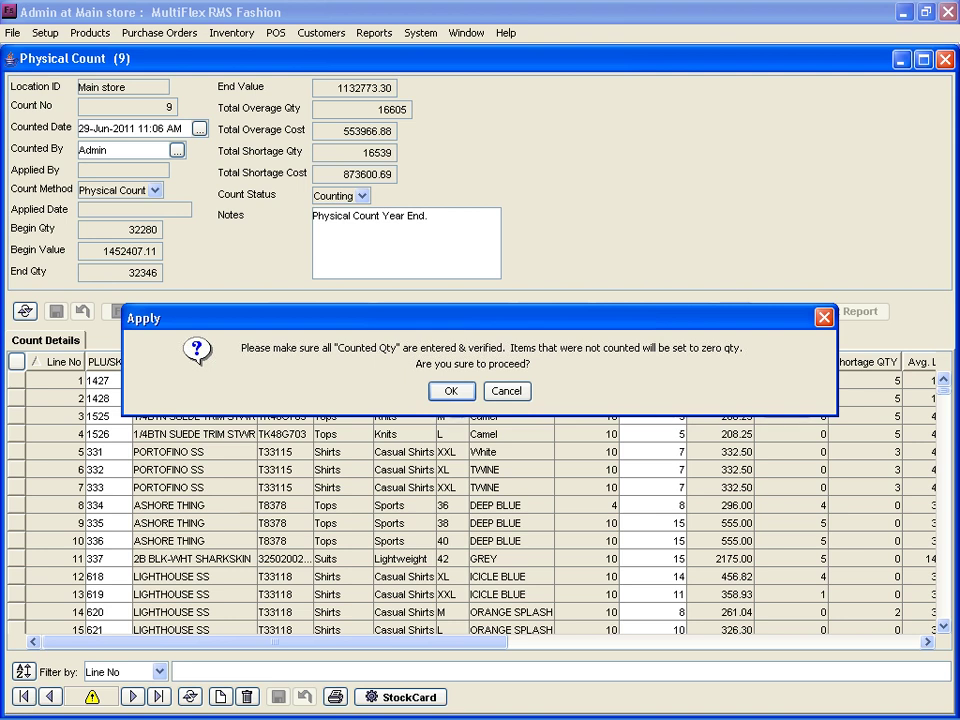
{"action": "left_click", "coordinate": [446, 390]}
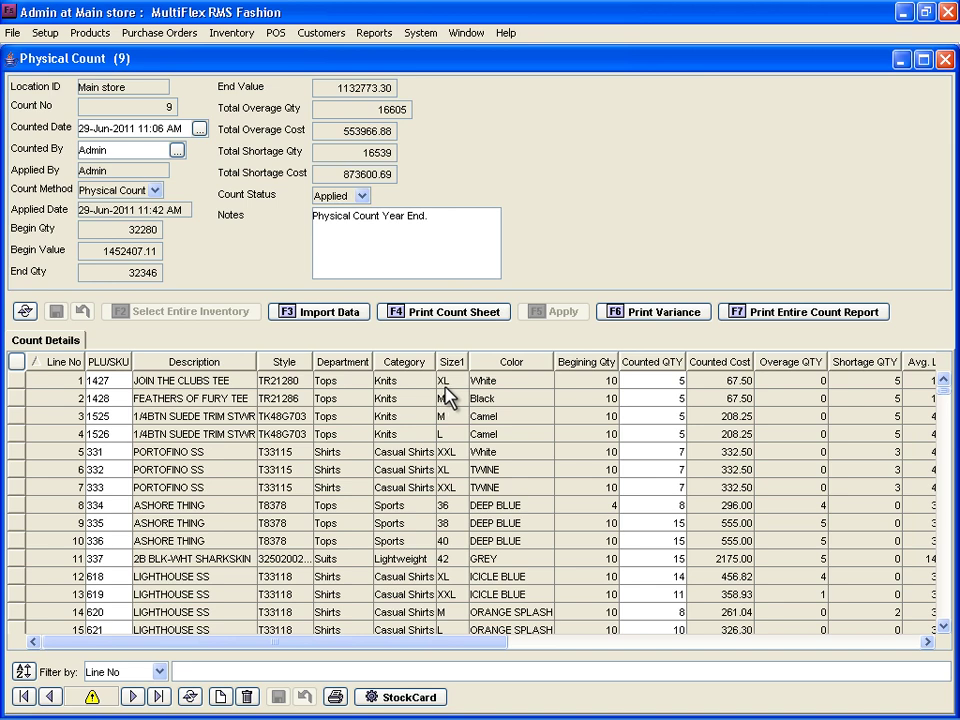
Reopen the variance report for the applied count, check its first and last pages, and close it
{"action": "left_click", "coordinate": [660, 315]}
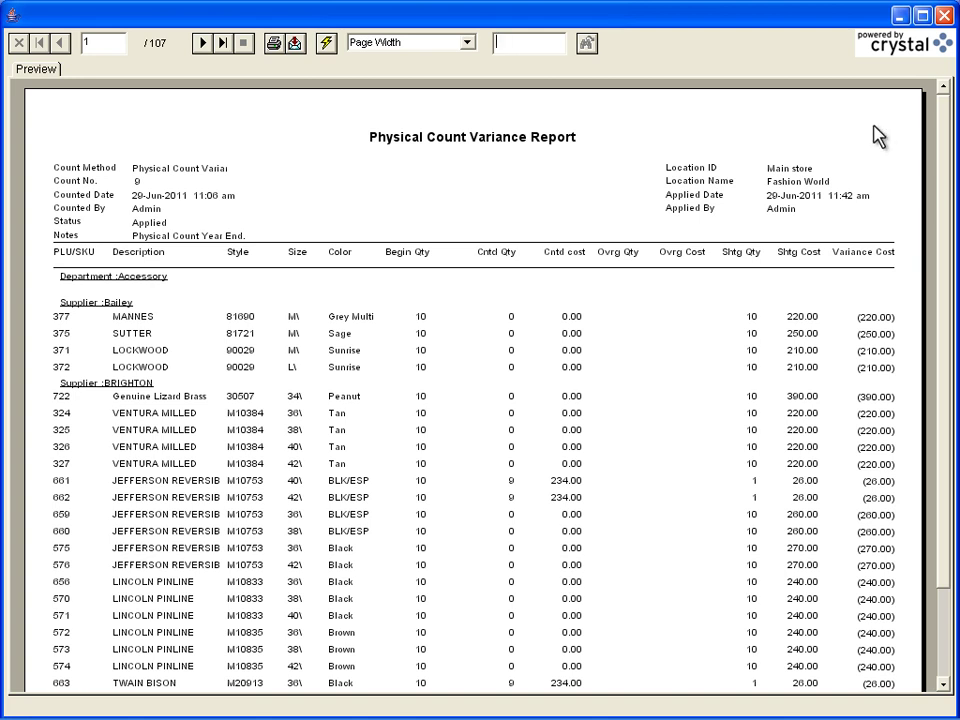
{"action": "left_click", "coordinate": [942, 118]}
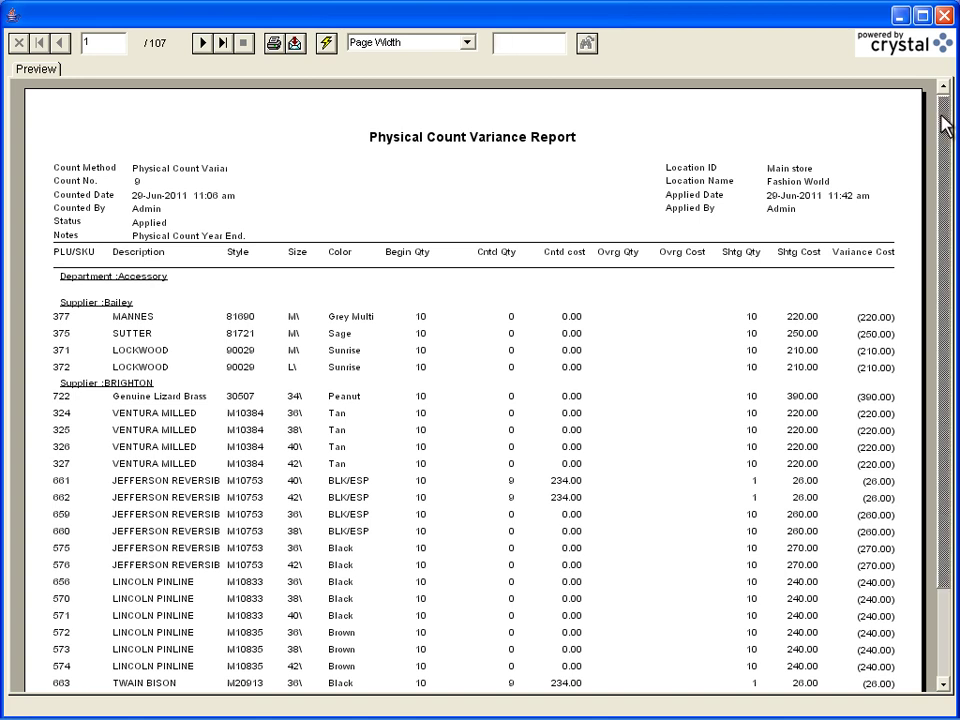
{"action": "mouse_move", "coordinate": [944, 122]}
{"action": "left_mouse_down"}
{"action": "mouse_move", "coordinate": [951, 171]}
{"action": "mouse_move", "coordinate": [952, 125]}
{"action": "left_mouse_up"}
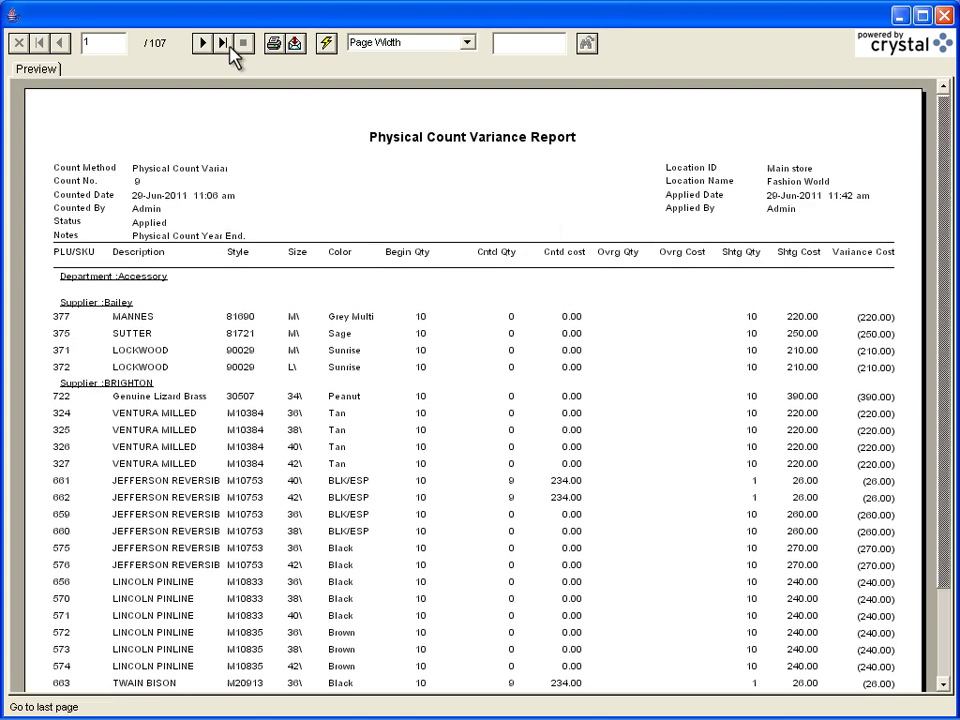
{"action": "left_click", "coordinate": [230, 52]}
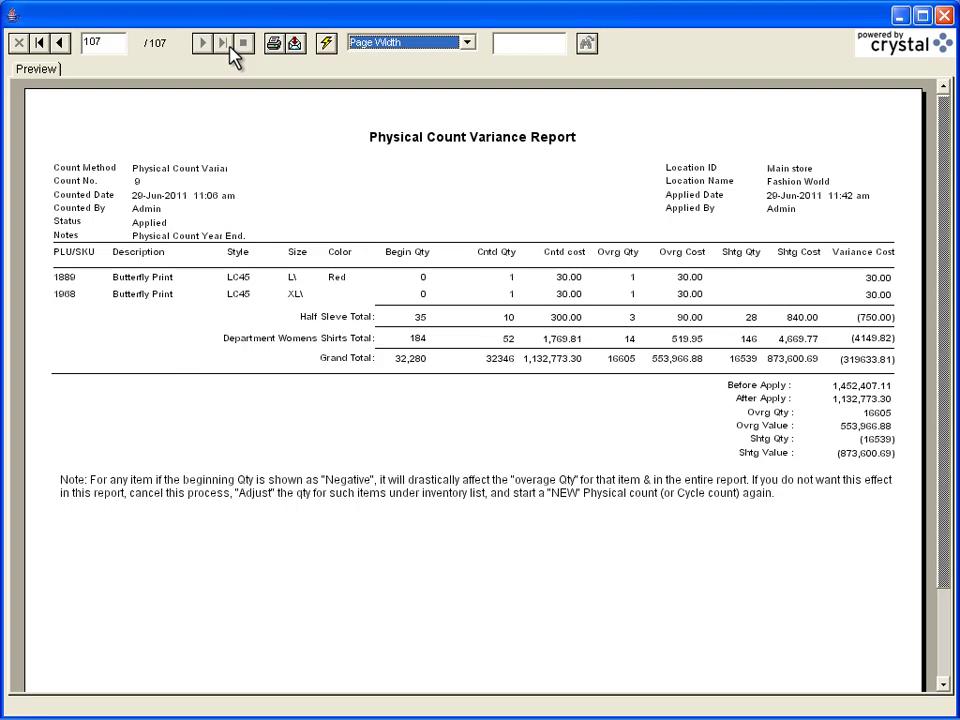
{"action": "key", "text": "Escape"}
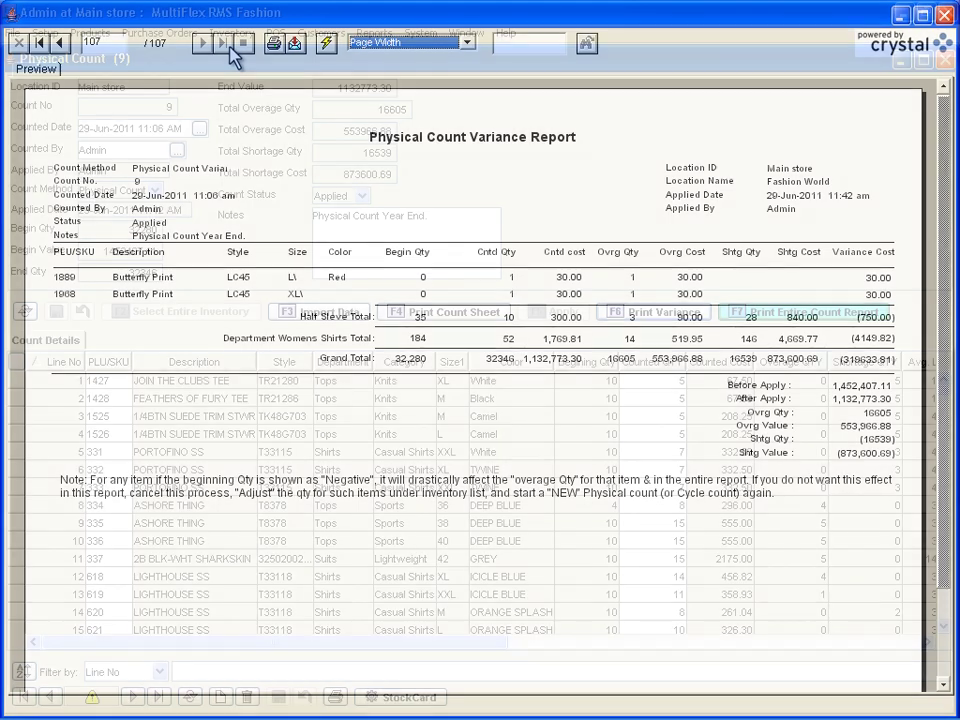
Preview the entire count report, review its first and last pages, and close both the report and the physical count
{"action": "left_click", "coordinate": [803, 316]}
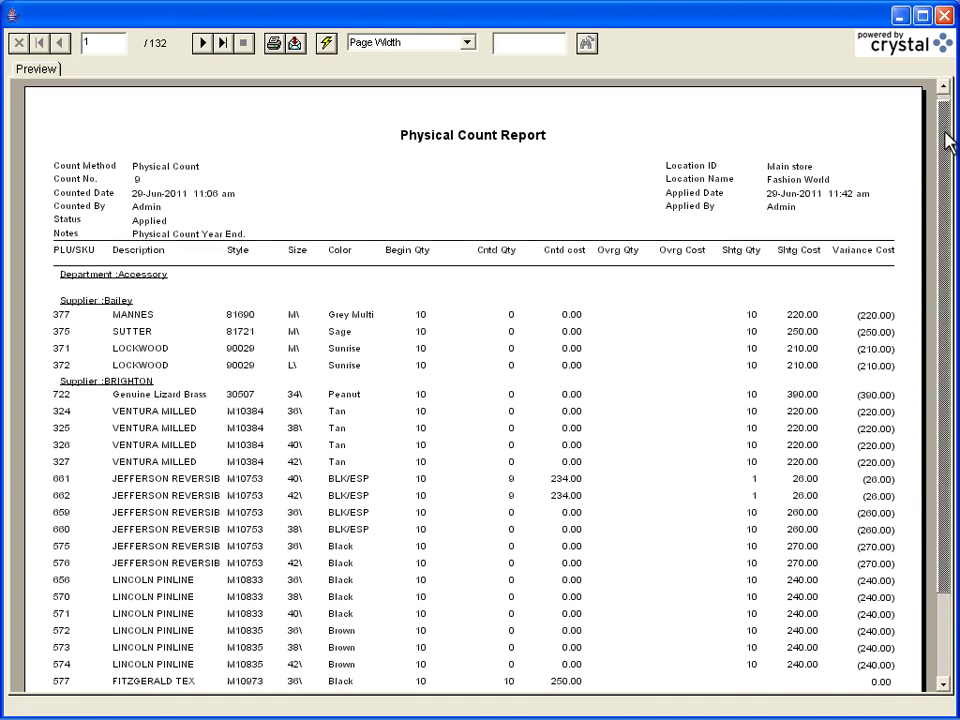
{"action": "mouse_move", "coordinate": [945, 141]}
{"action": "left_mouse_down"}
{"action": "mouse_move", "coordinate": [952, 203]}
{"action": "mouse_move", "coordinate": [943, 141]}
{"action": "left_mouse_up"}
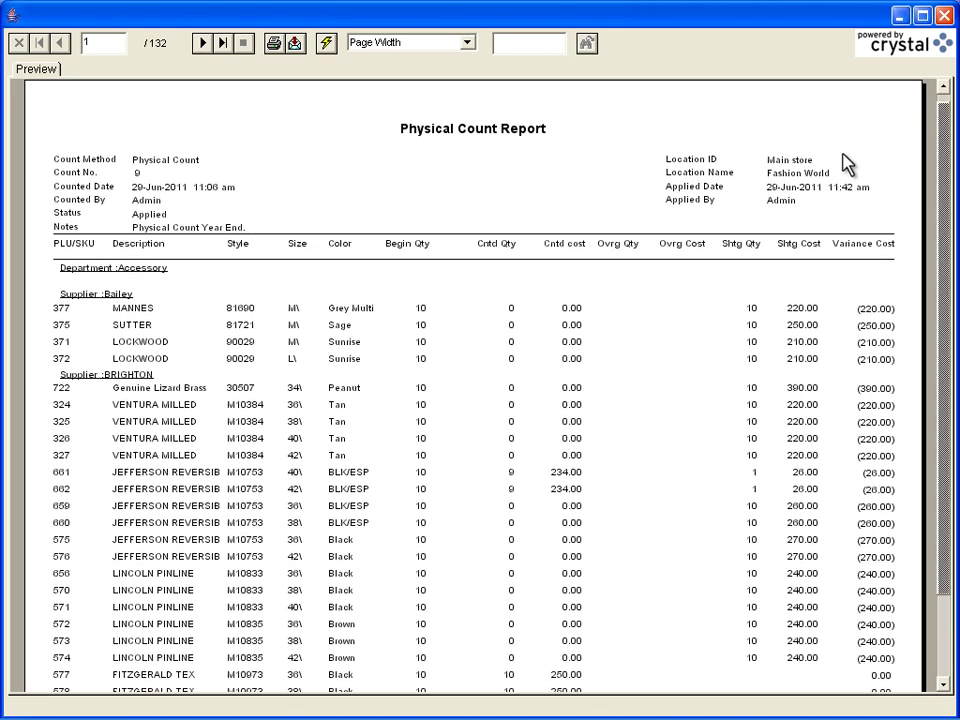
{"action": "left_click", "coordinate": [223, 43]}
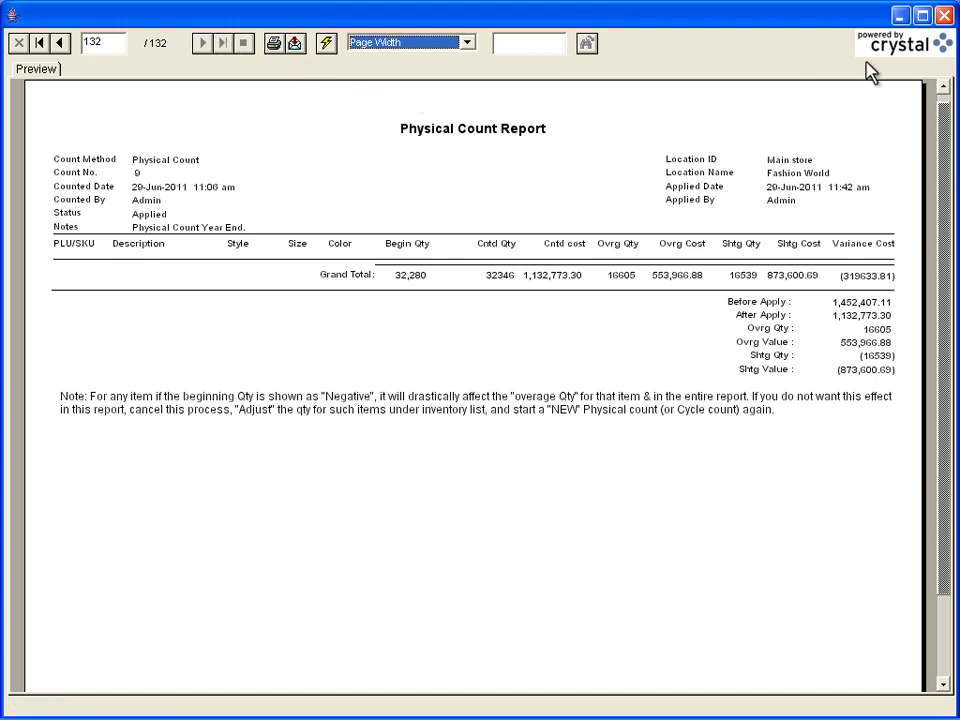
{"action": "left_click", "coordinate": [944, 15]}
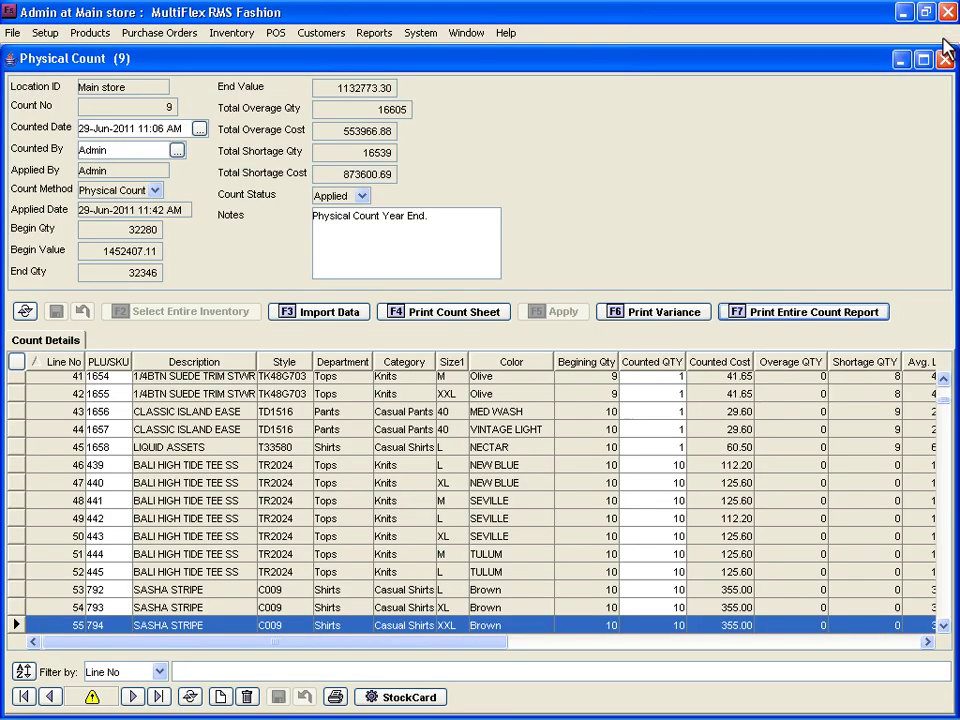
{"action": "left_click", "coordinate": [946, 62]}
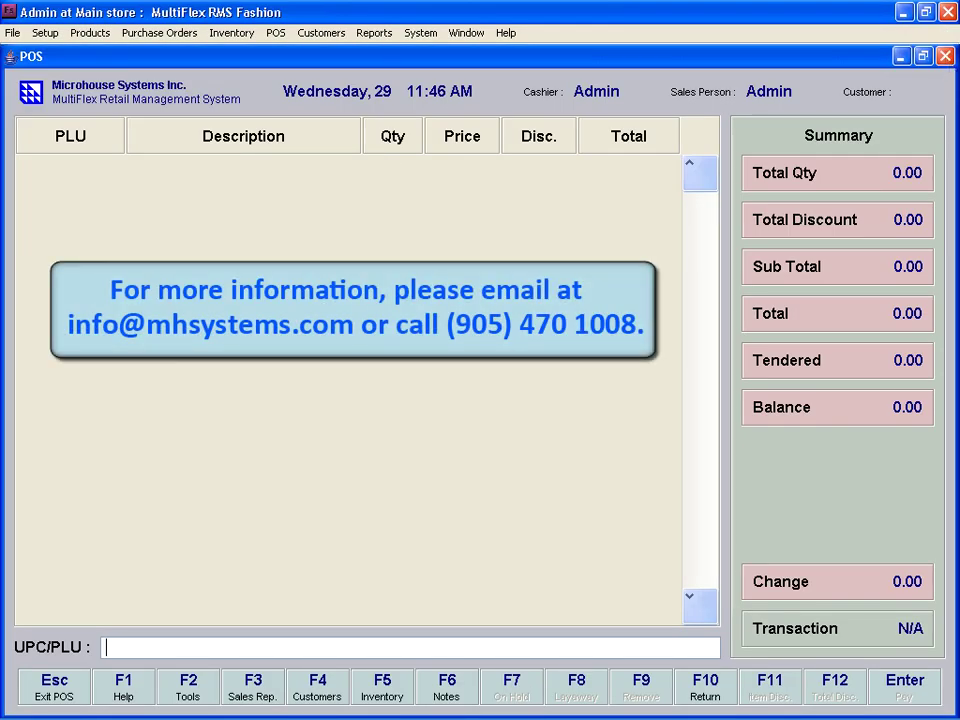